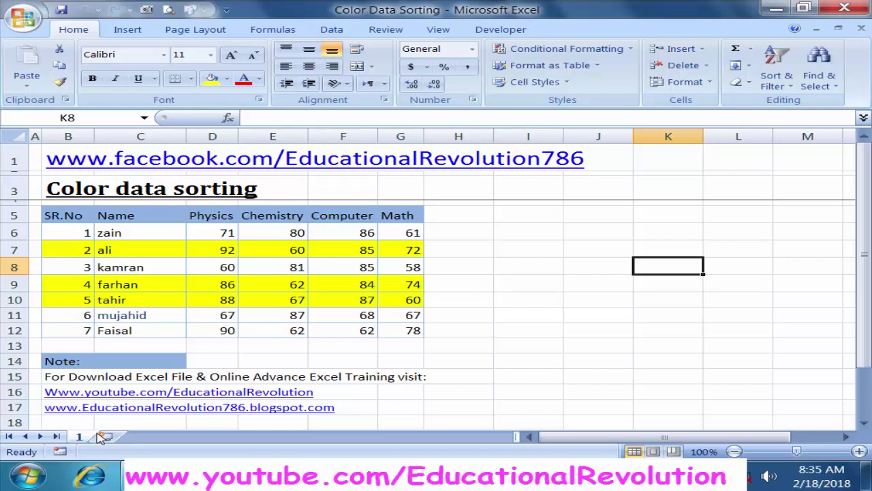
# - Point out student kamran and the SR.No, Physics, Chemistry, Computer and Math headers
pyautogui.click(146, 261)
pyautogui.click(79, 231)
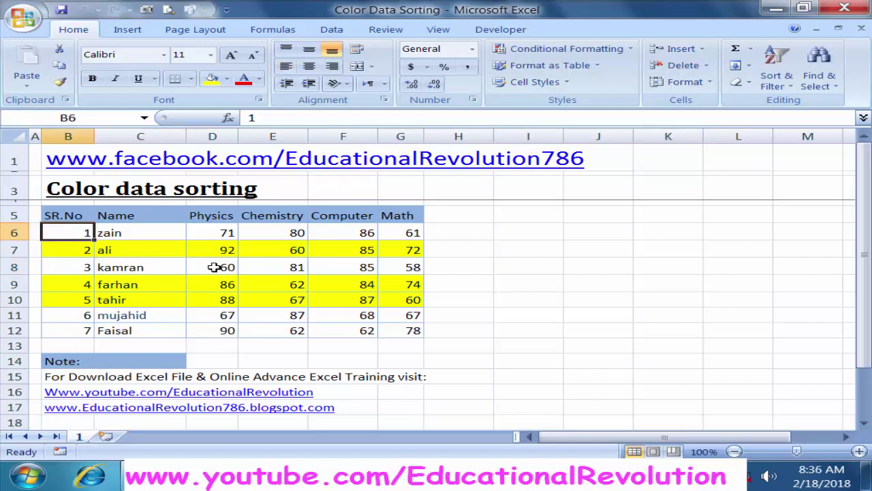
pyautogui.click(232, 215)
pyautogui.click(282, 218)
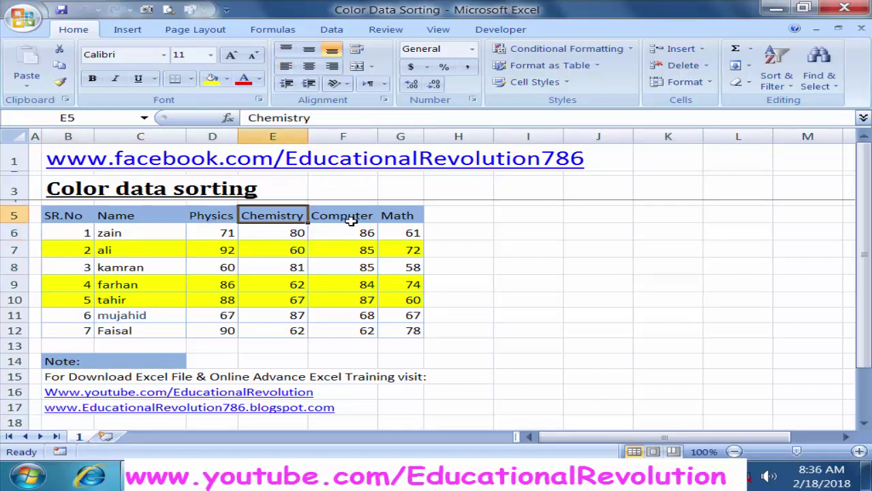
pyautogui.click(351, 219)
pyautogui.click(399, 218)
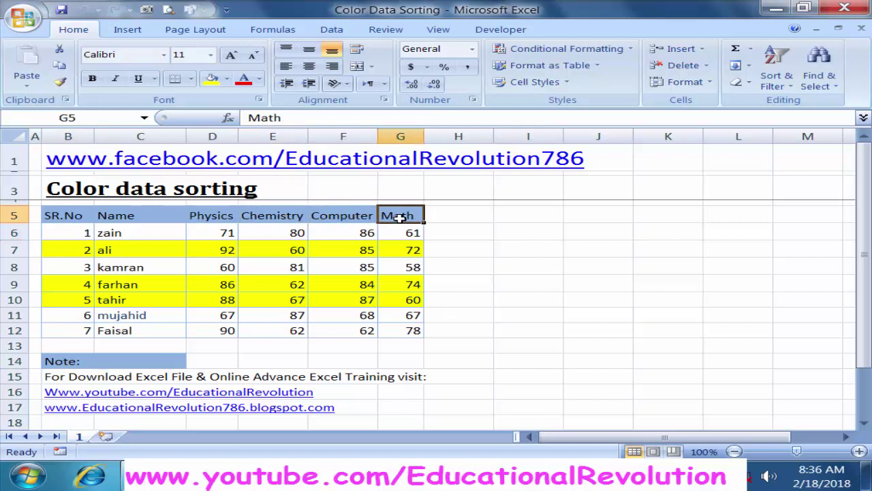
# - Inspect the Physics marks formulas, select D6:D11, then deselect them
pyautogui.click(219, 230)
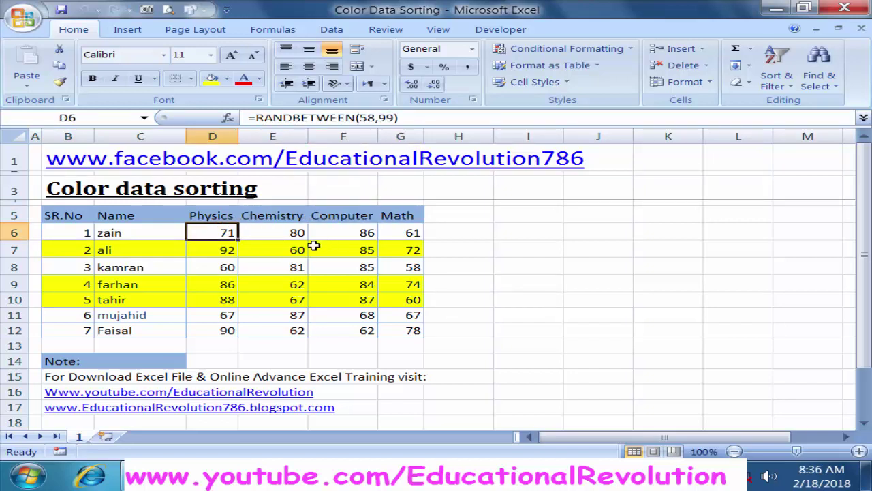
pyautogui.click(222, 252)
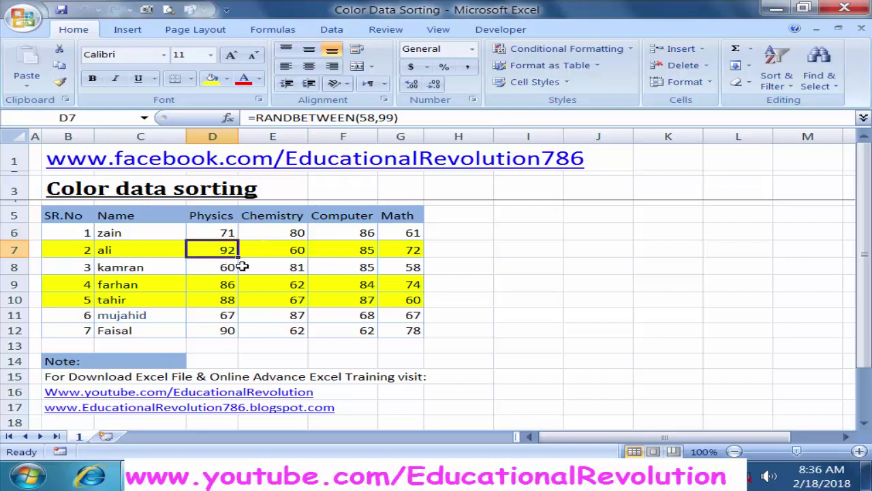
pyautogui.moveTo(219, 232); pyautogui.dragTo(235, 314)
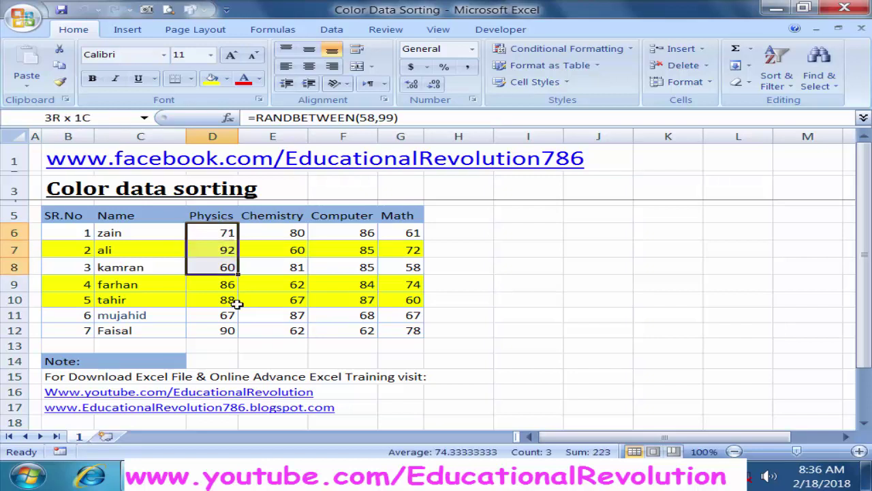
pyautogui.click(291, 318)
pyautogui.click(481, 331)
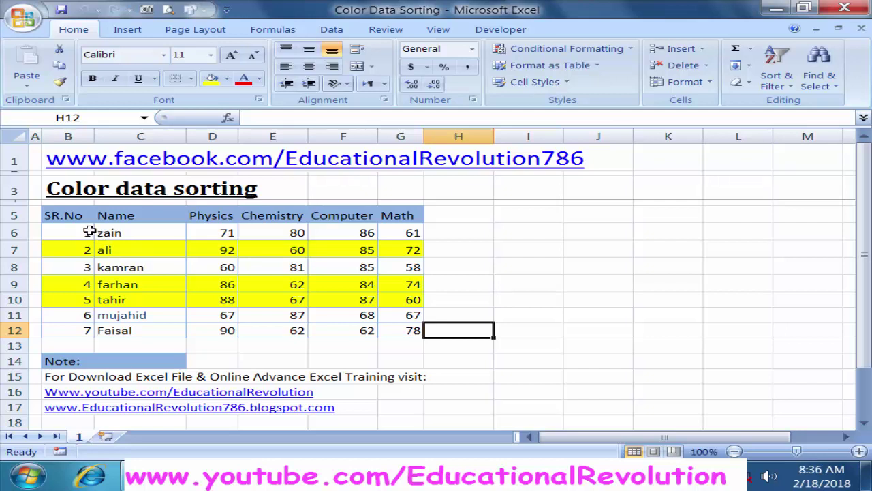
# - Select the whole marks table B5:G12, dismiss the colour-scheme warning, and show Sort & Filter options
pyautogui.moveTo(71, 212)
pyautogui.mouseDown()
pyautogui.moveTo(172, 289)
pyautogui.moveTo(406, 325)
pyautogui.mouseUp()
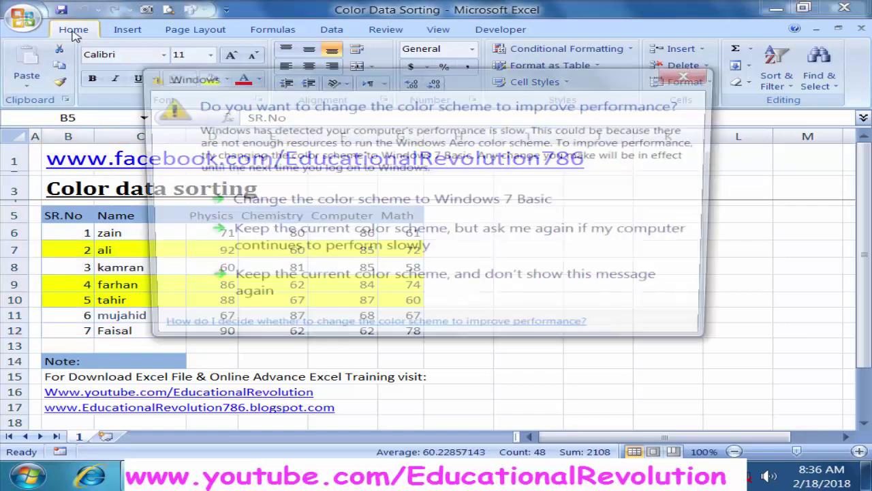
pyautogui.click(693, 73)
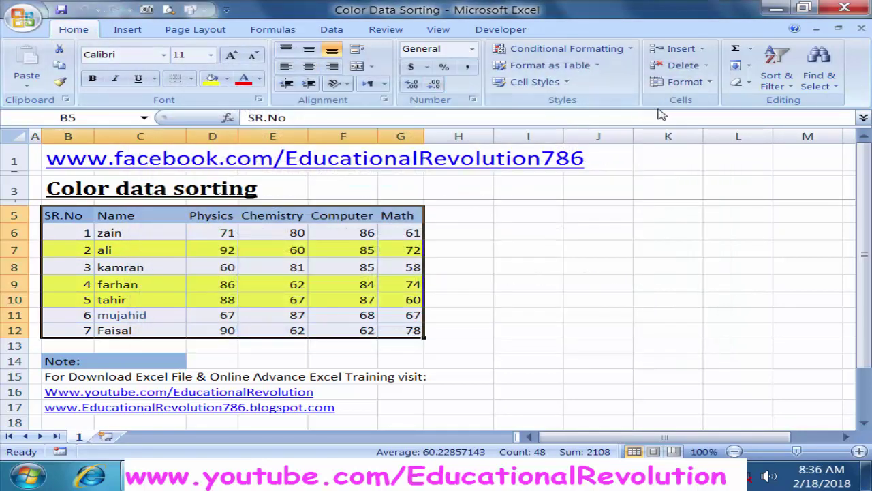
pyautogui.click(795, 90)
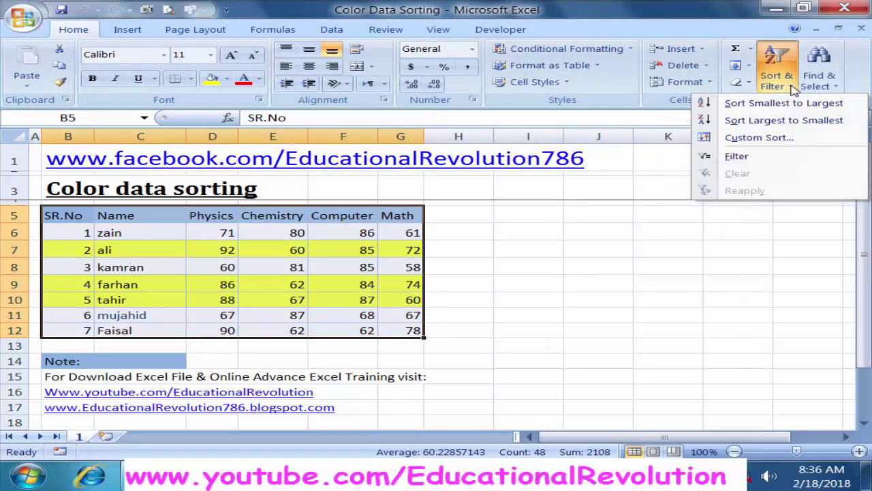
# - In Custom Sort, enable My data has headers so SR.No through Math become sort columns
pyautogui.click(766, 140)
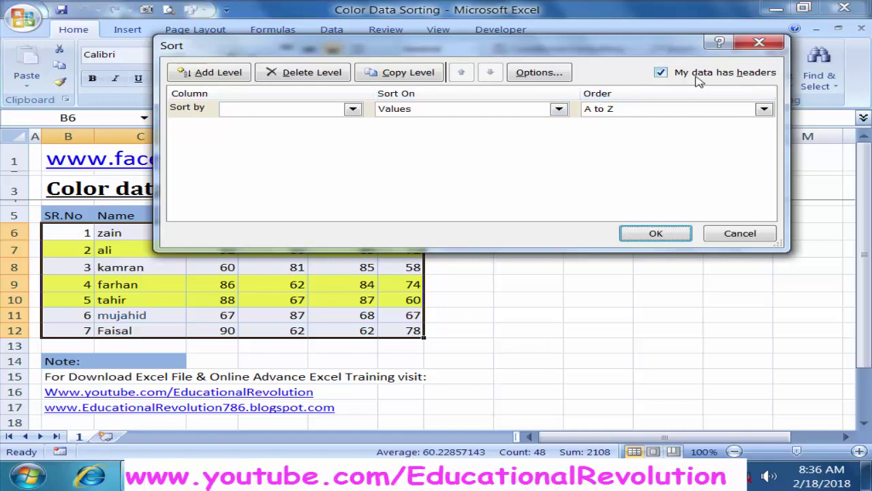
pyautogui.moveTo(463, 45); pyautogui.dragTo(392, 246)
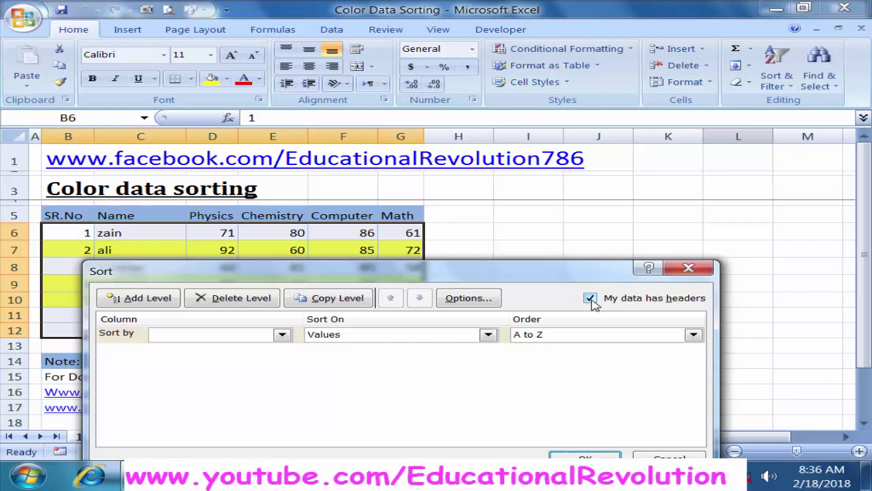
pyautogui.click(590, 298)
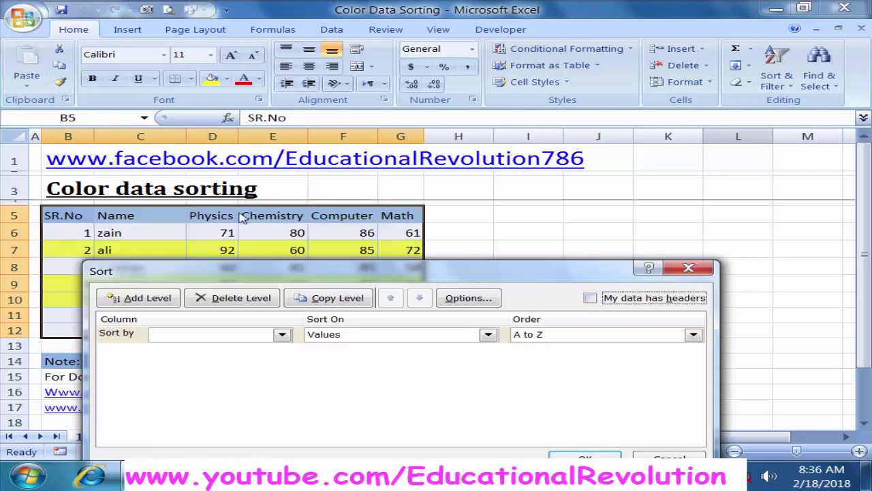
pyautogui.click(589, 299)
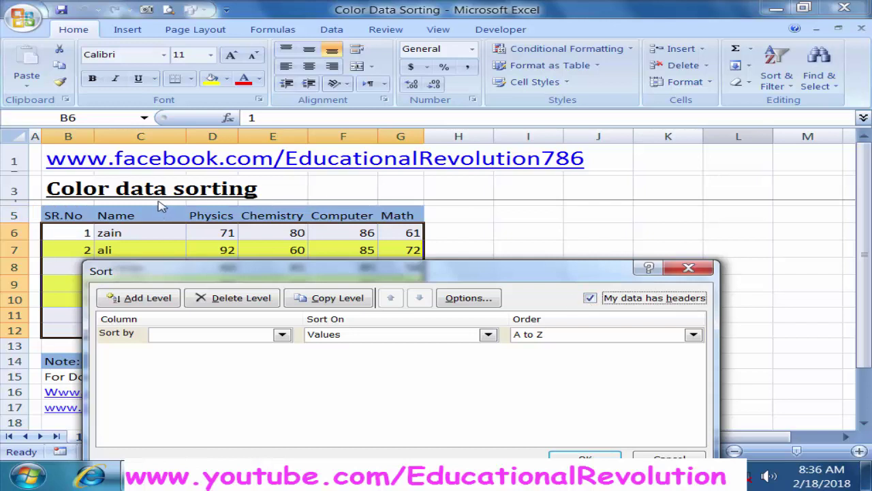
pyautogui.click(282, 333)
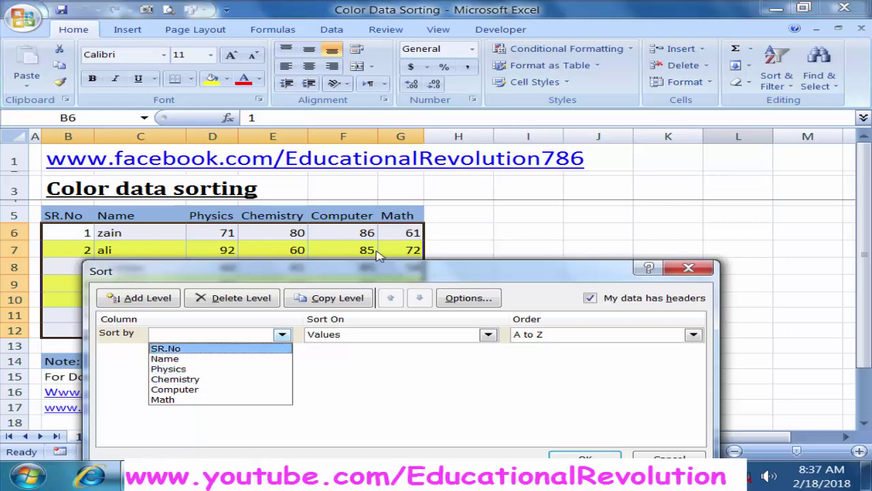
# - Sort the table by SR.No on Cell Color with yellow on top
pyautogui.click(165, 348)
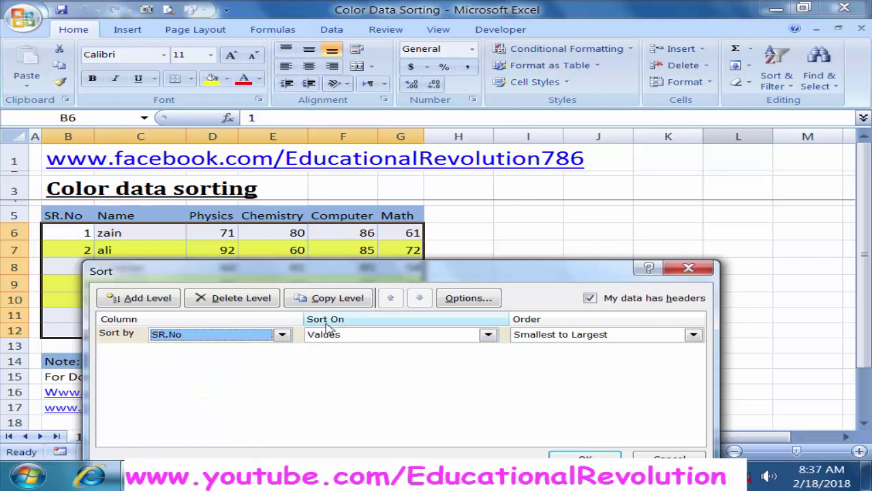
pyautogui.click(489, 334)
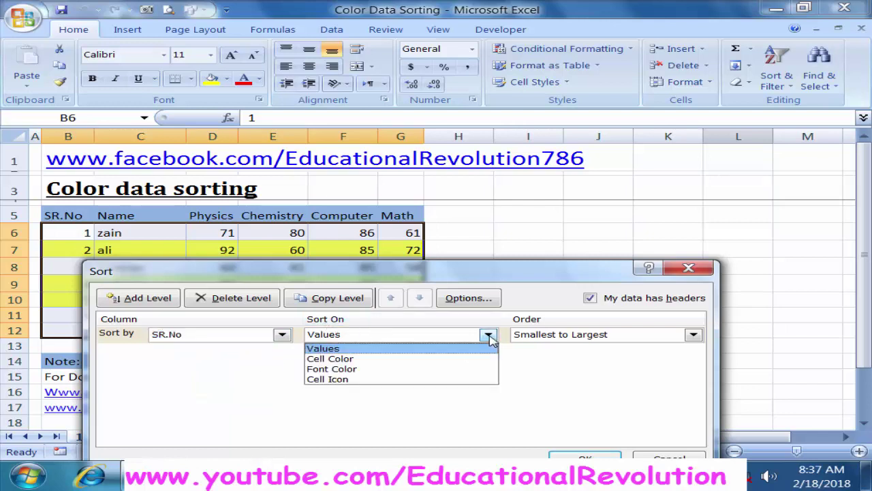
pyautogui.click(357, 361)
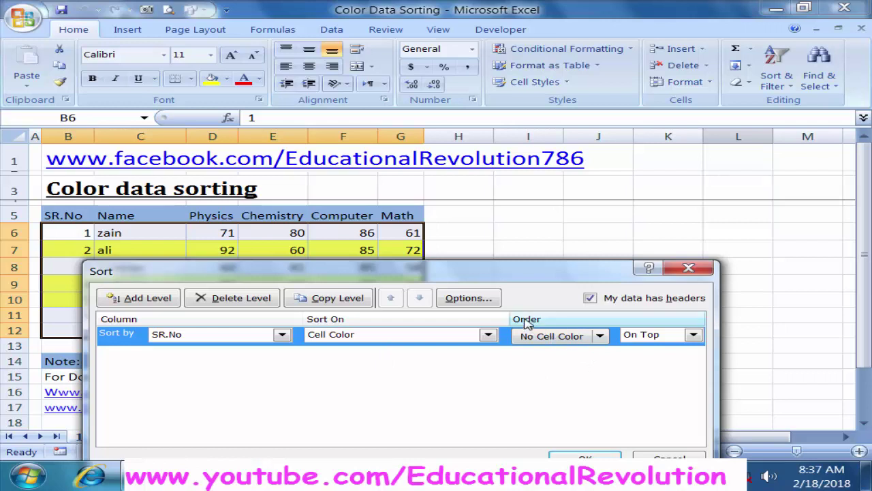
pyautogui.click(600, 336)
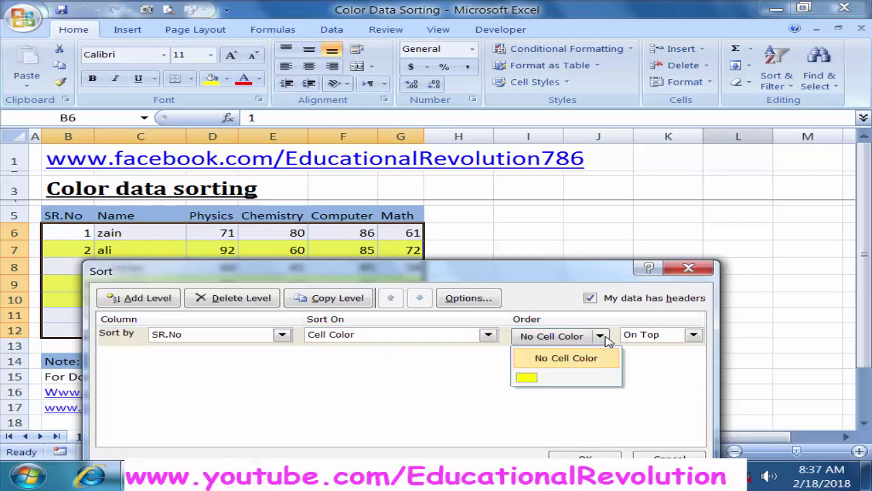
pyautogui.click(528, 379)
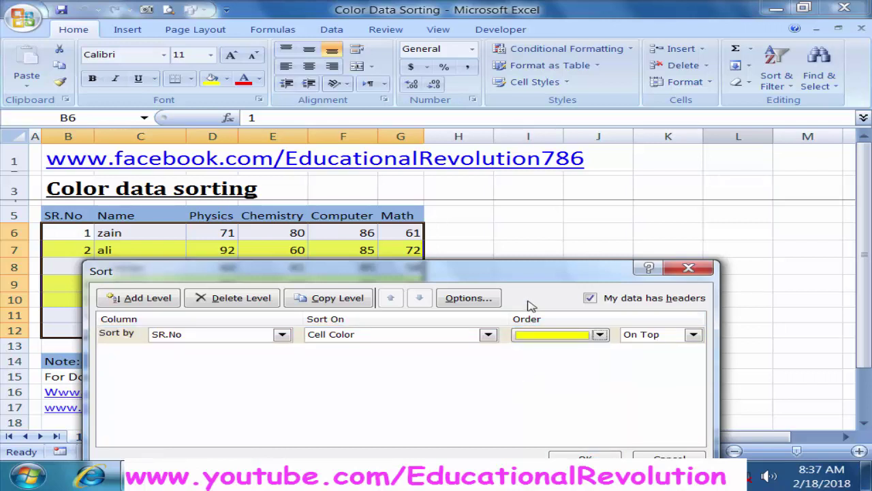
pyautogui.moveTo(531, 276); pyautogui.dragTo(618, 45)
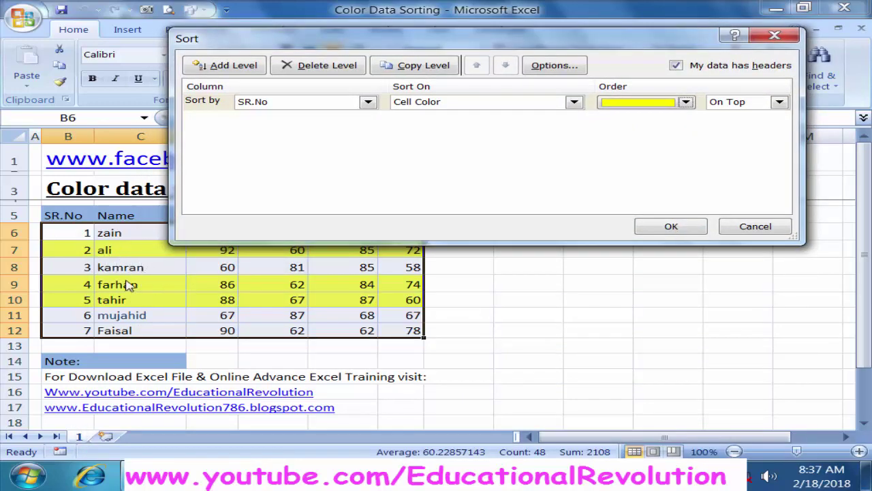
pyautogui.click(671, 226)
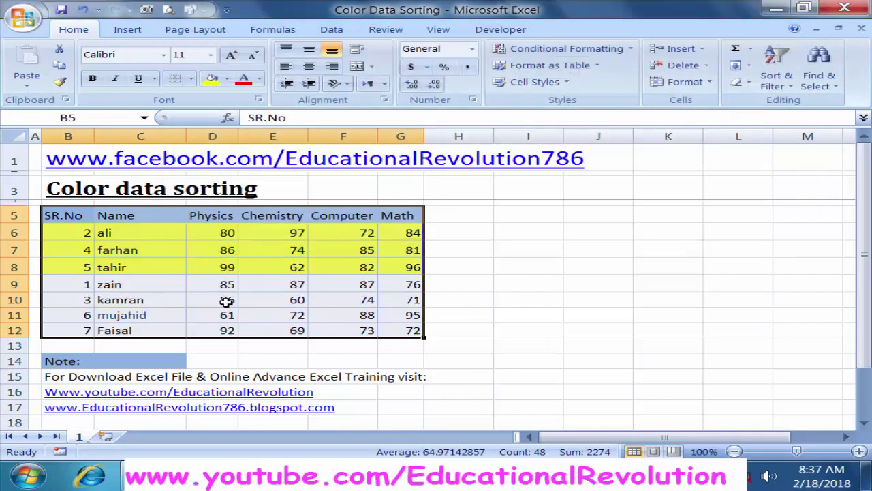
# - Set the table rows to No Fill, clearing the yellow highlighting
pyautogui.click(513, 303)
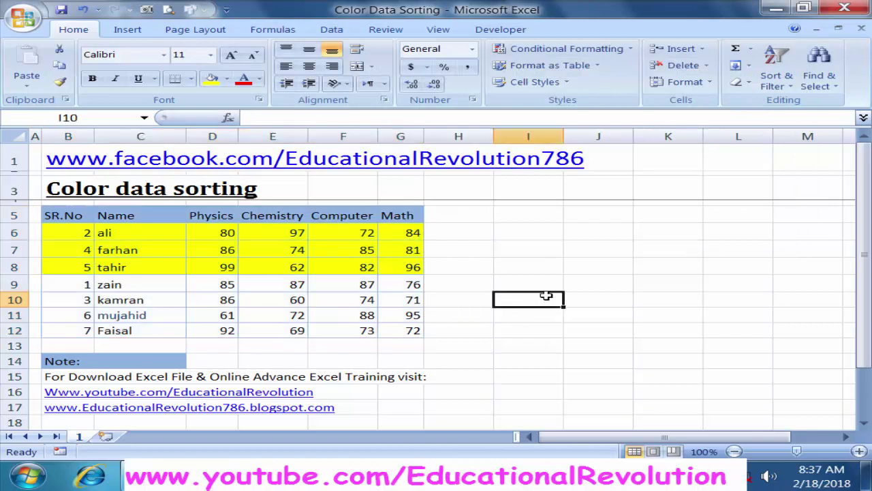
pyautogui.moveTo(72, 232)
pyautogui.mouseDown()
pyautogui.moveTo(211, 289)
pyautogui.moveTo(385, 312)
pyautogui.moveTo(388, 325)
pyautogui.mouseUp()
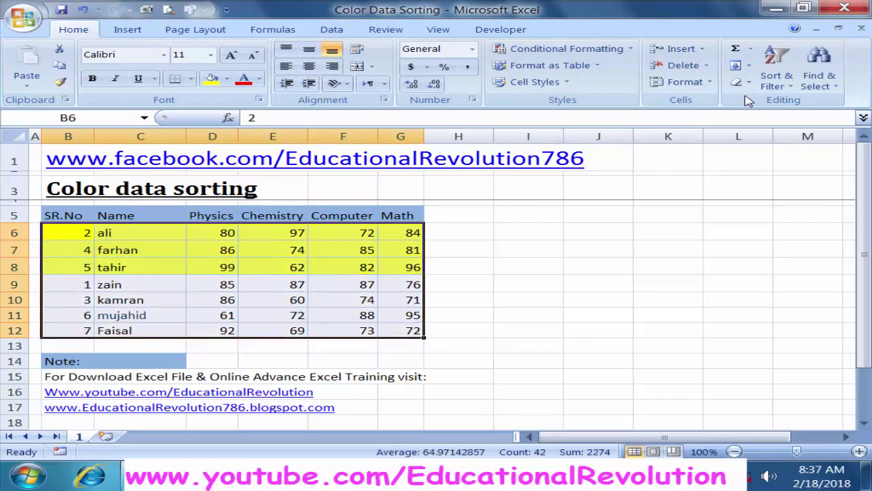
pyautogui.click(226, 80)
pyautogui.click(567, 285)
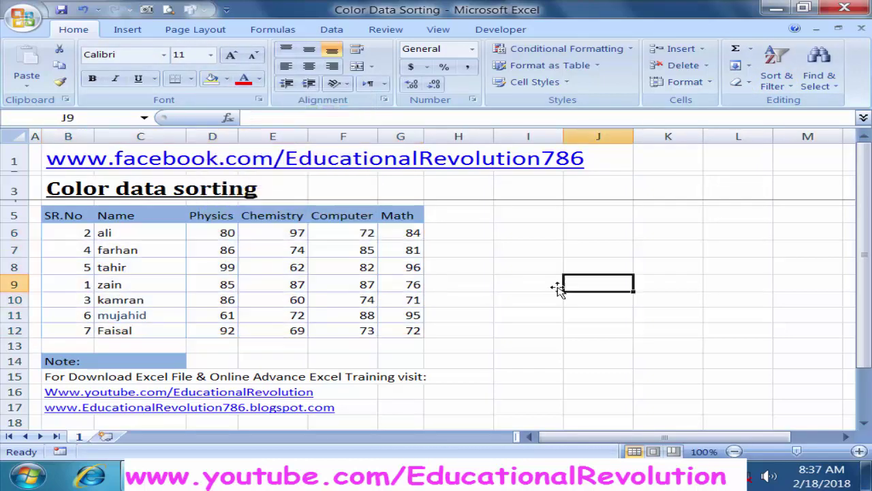
# - Select the names ali, farhan and tahir and close the colour-scheme warning
pyautogui.moveTo(107, 231); pyautogui.dragTo(117, 248)
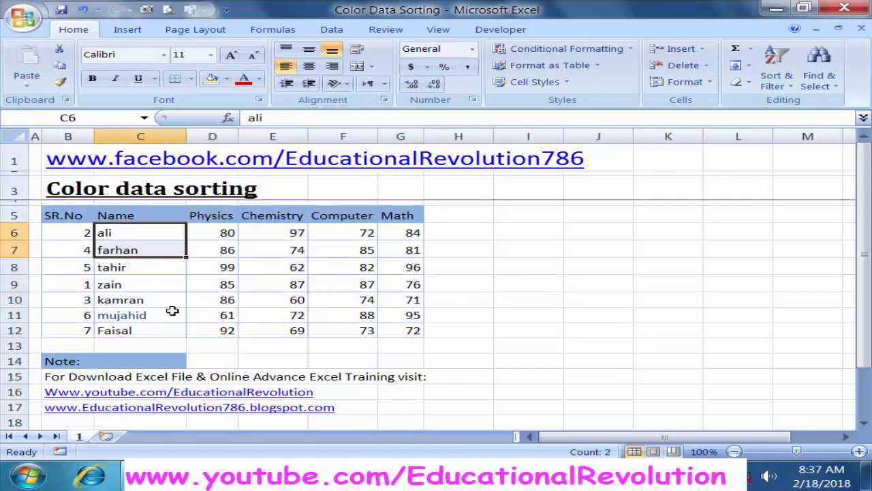
pyautogui.click(167, 313)
pyautogui.click(127, 268)
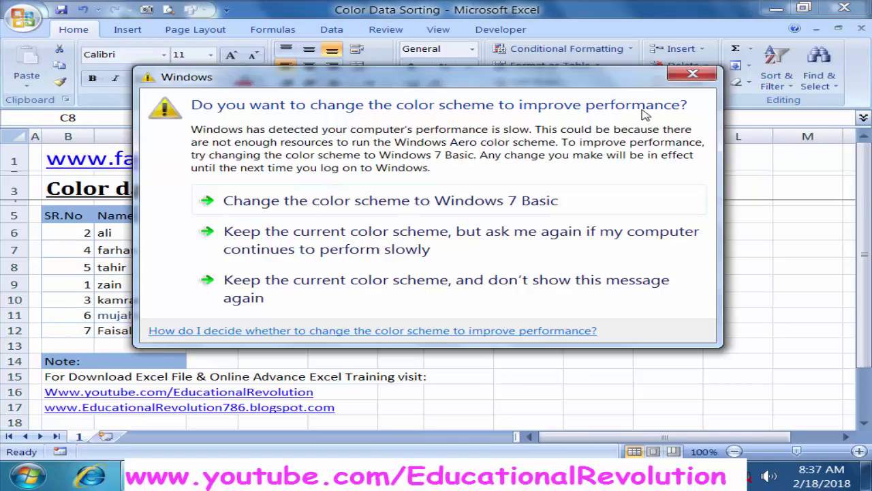
pyautogui.click(470, 203)
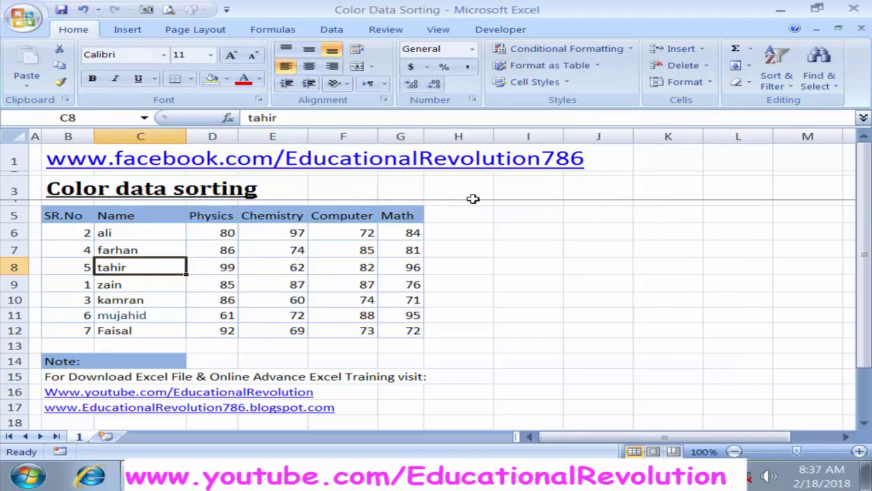
# - Fill the name cells of tahir (C8) and kamran (C10) with yellow
pyautogui.click(227, 80)
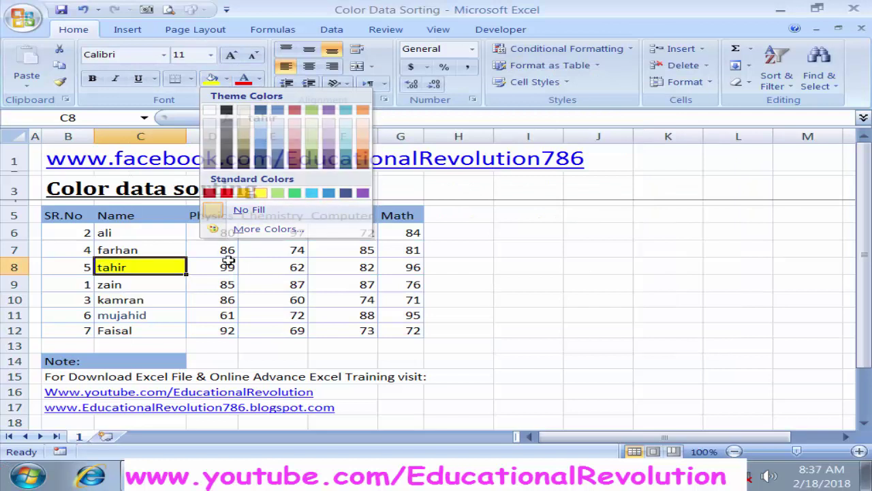
pyautogui.click(266, 193)
pyautogui.click(118, 301)
pyautogui.click(209, 80)
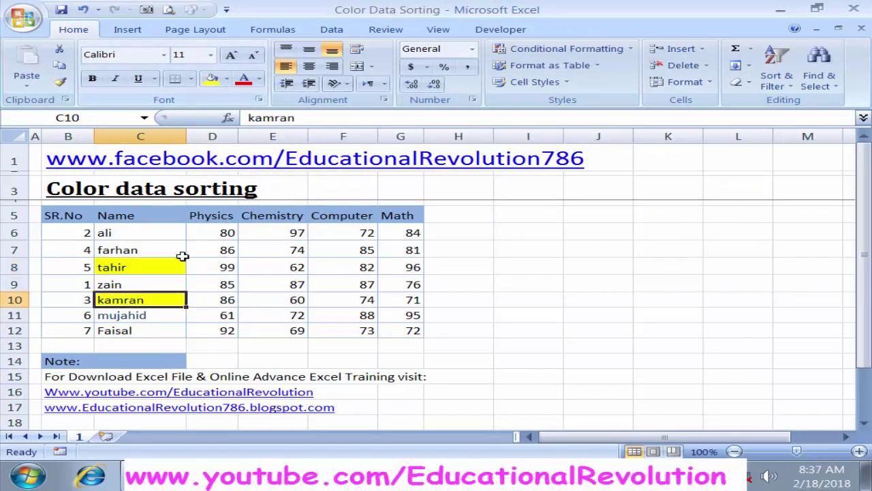
pyautogui.click(142, 250)
pyautogui.click(533, 325)
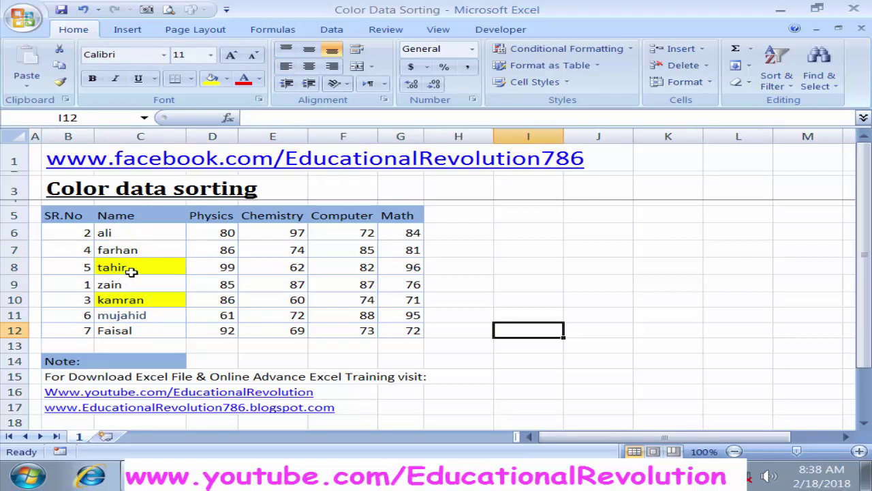
# - Custom-sort B5:G12 by Name on Cell Color with yellow on top
pyautogui.moveTo(71, 215); pyautogui.dragTo(401, 332)
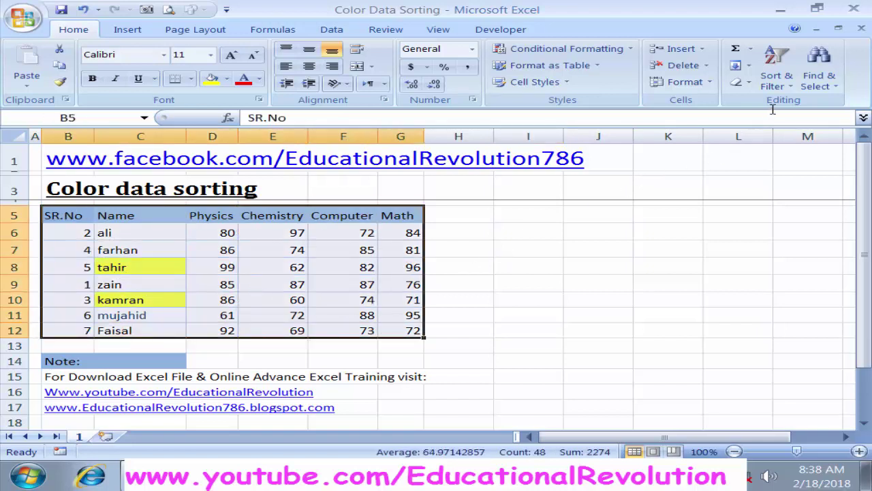
pyautogui.click(776, 78)
pyautogui.click(755, 138)
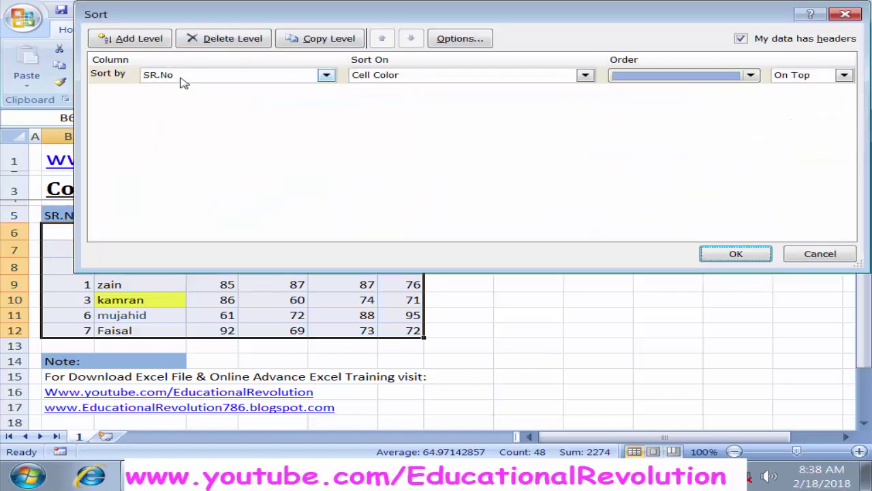
pyautogui.moveTo(266, 19); pyautogui.dragTo(318, 51)
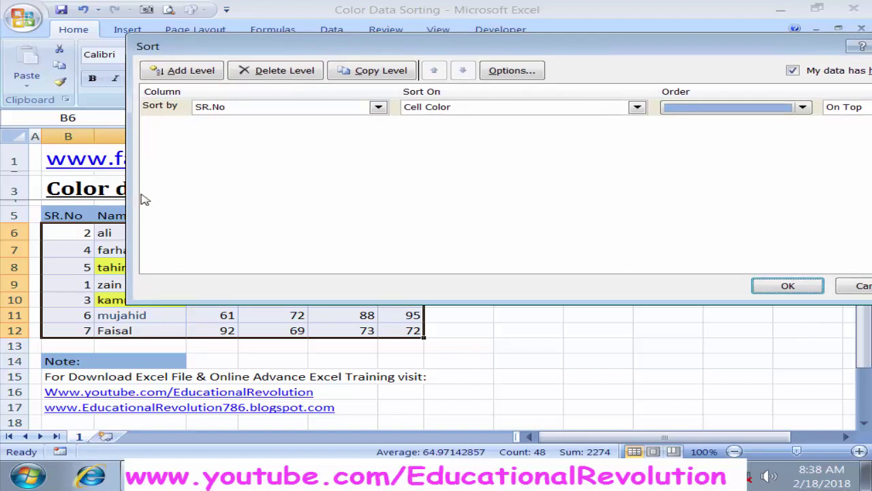
pyautogui.click(378, 107)
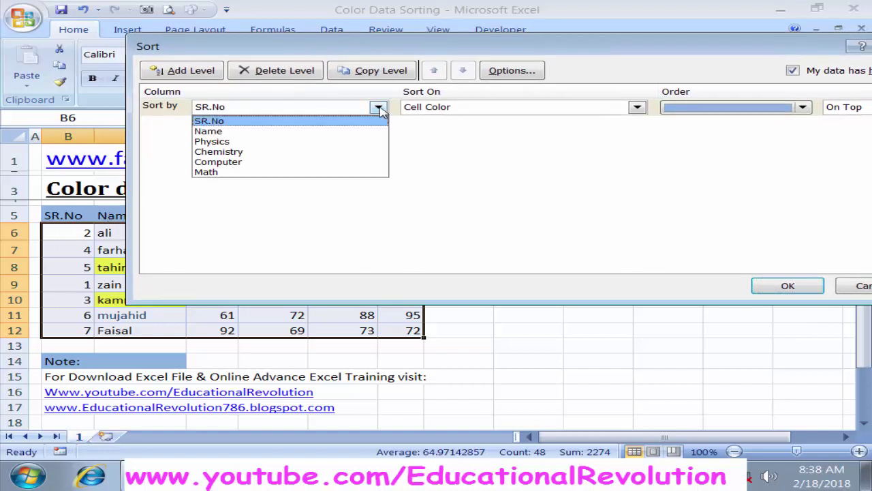
pyautogui.click(308, 132)
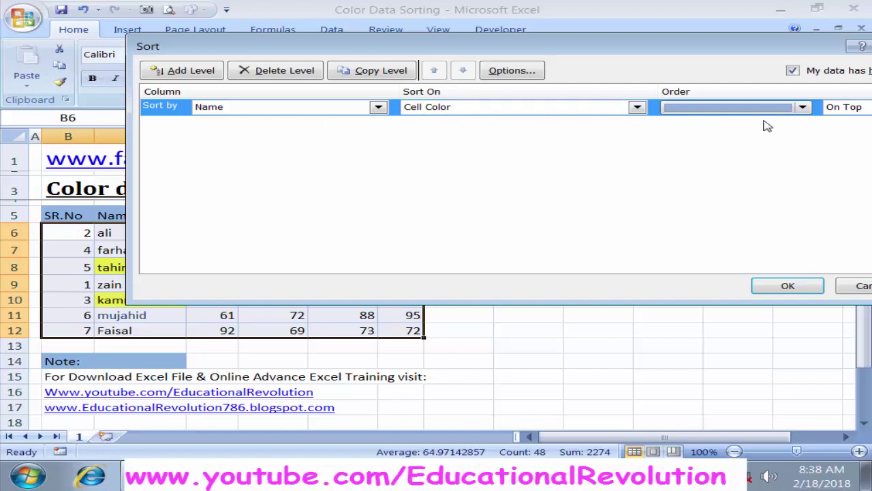
pyautogui.click(804, 111)
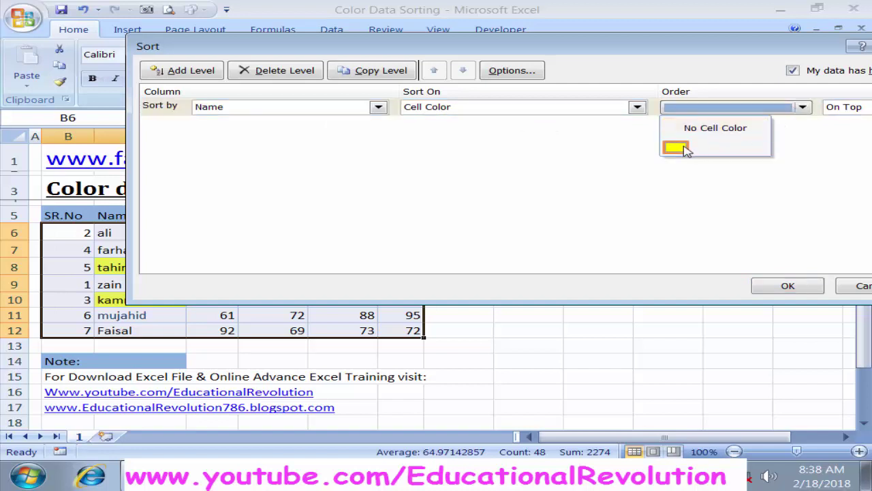
pyautogui.click(683, 147)
pyautogui.click(784, 287)
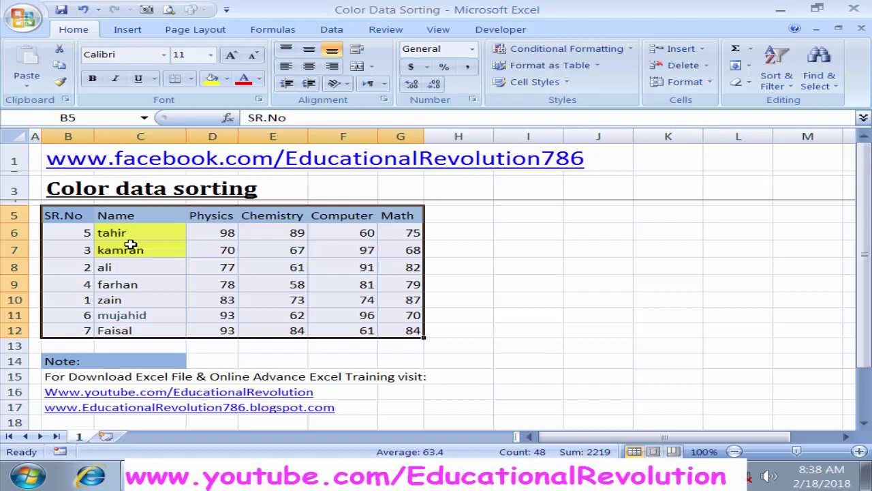
# - Make the text of farhan's row B9:G9 and mujahid's row B11:G11 red
pyautogui.click(130, 245)
pyautogui.moveTo(83, 284); pyautogui.dragTo(398, 284)
pyautogui.click(243, 78)
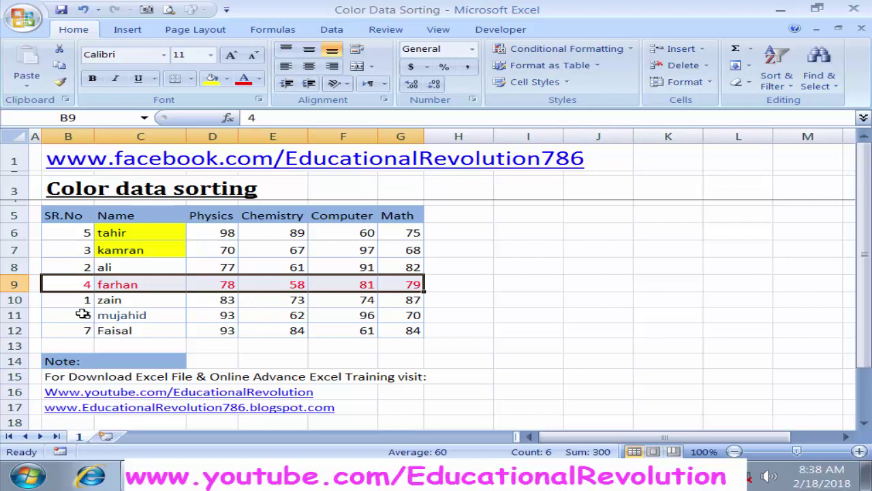
pyautogui.moveTo(82, 314)
pyautogui.mouseDown()
pyautogui.moveTo(383, 301)
pyautogui.moveTo(417, 314)
pyautogui.mouseUp()
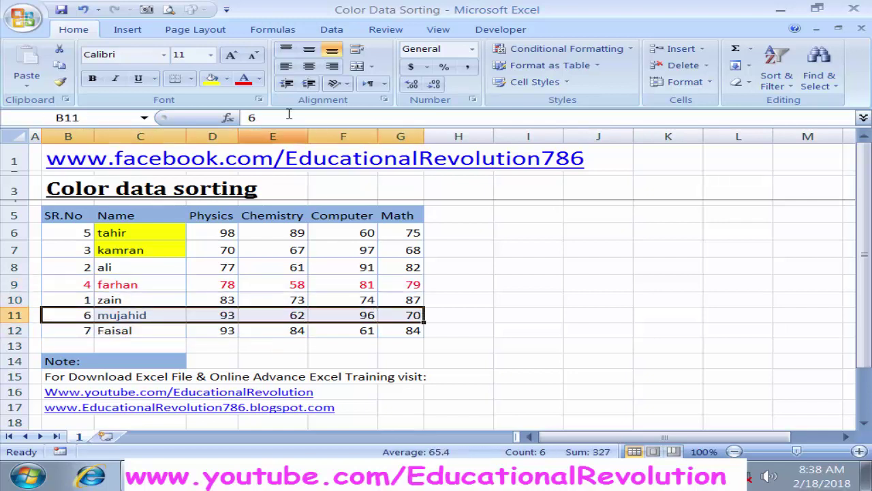
pyautogui.click(243, 79)
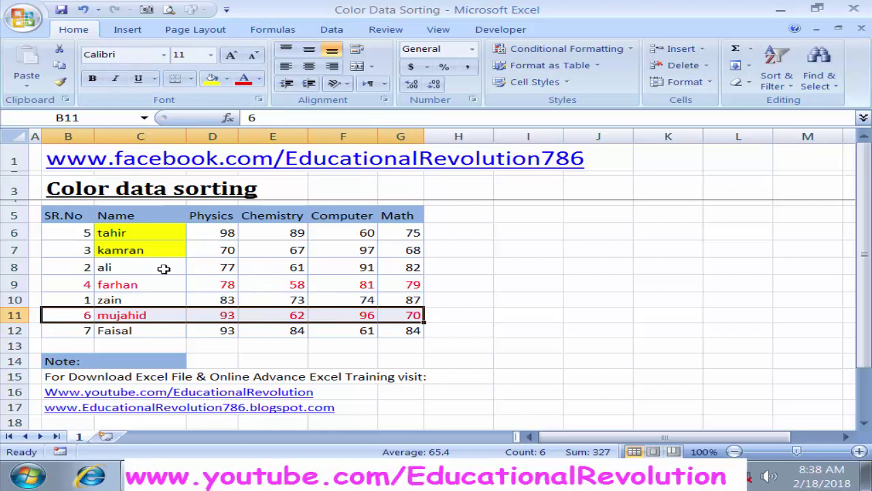
# - Check farhan's and mujahid's red name cells, then select the whole marks table
pyautogui.click(120, 284)
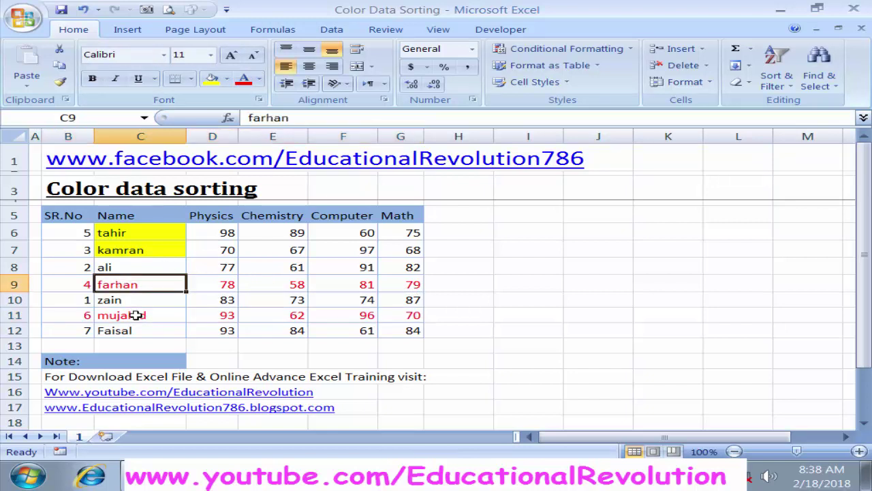
pyautogui.click(130, 313)
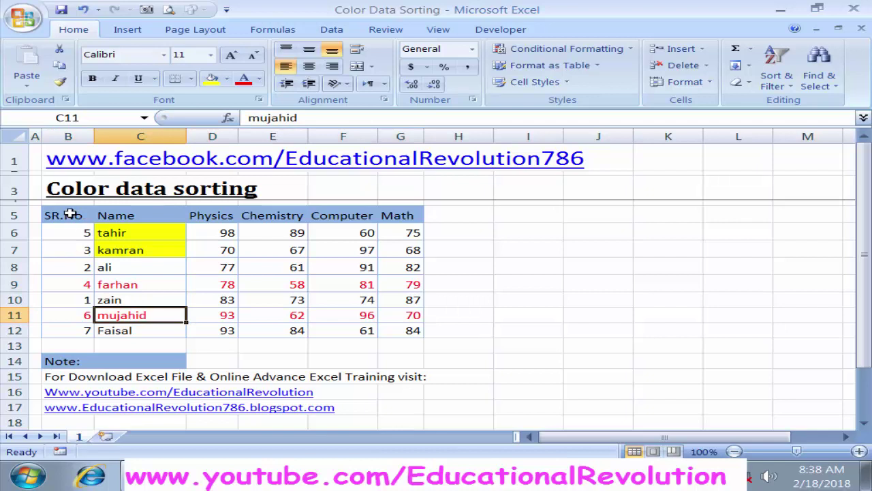
pyautogui.moveTo(68, 213)
pyautogui.mouseDown()
pyautogui.moveTo(385, 336)
pyautogui.moveTo(409, 331)
pyautogui.mouseUp()
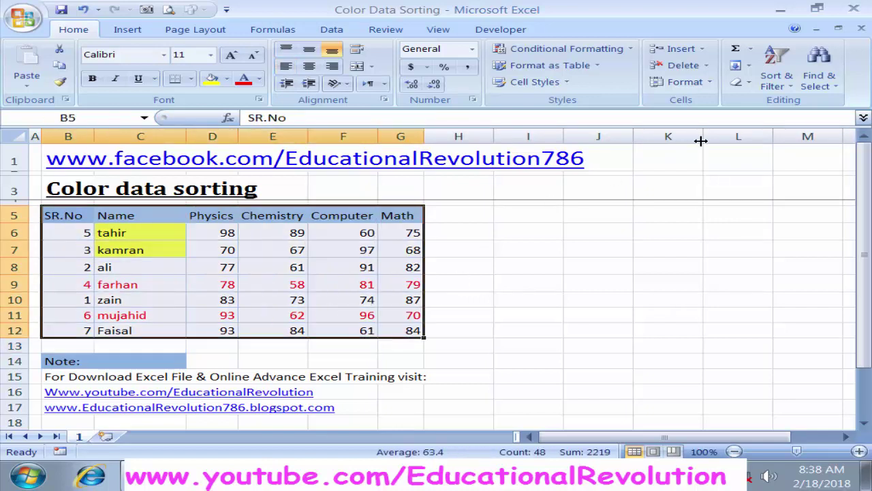
# - Custom-sort the table by Chemistry on Font Color with red on top
pyautogui.click(789, 87)
pyautogui.click(746, 142)
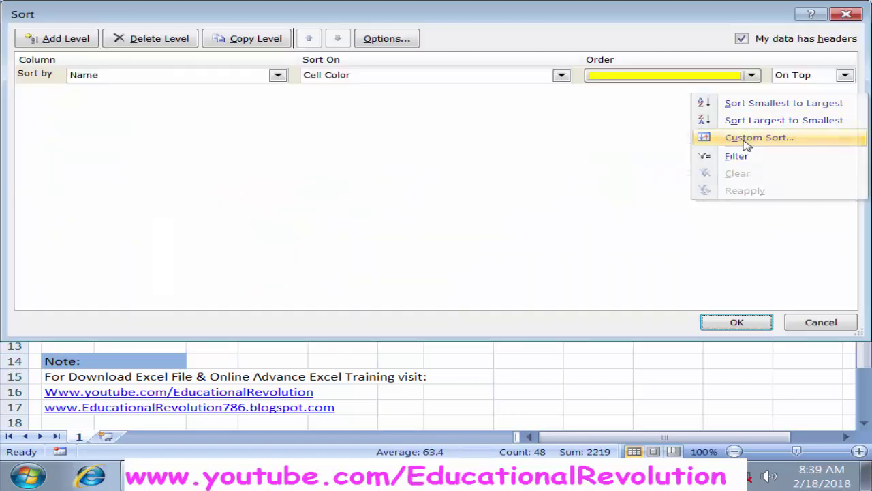
pyautogui.click(277, 76)
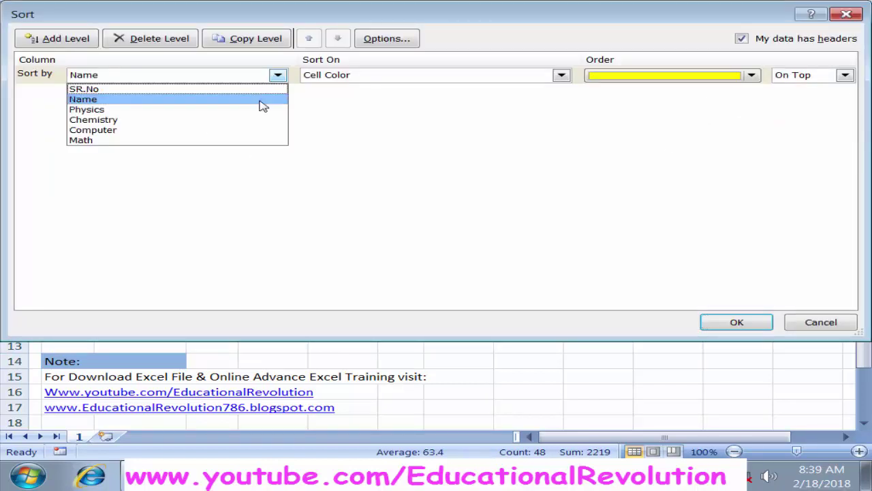
pyautogui.click(193, 121)
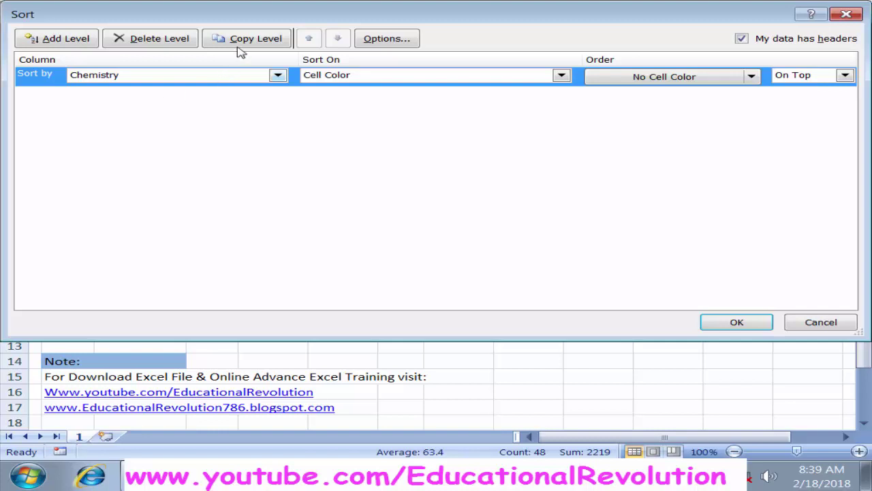
pyautogui.moveTo(268, 14); pyautogui.dragTo(528, 75)
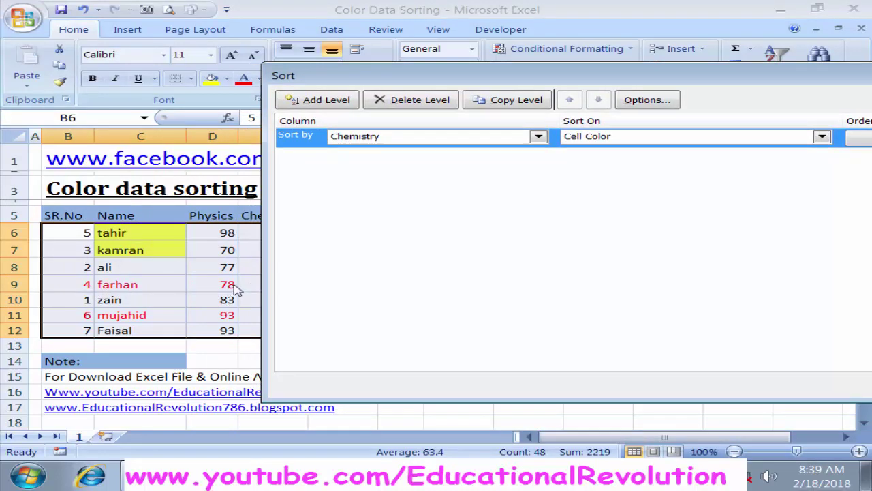
pyautogui.moveTo(505, 77); pyautogui.dragTo(294, 69)
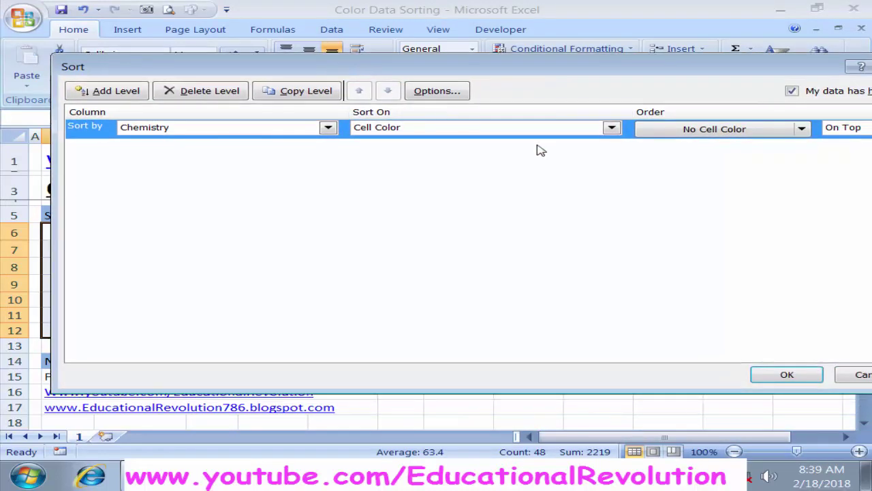
pyautogui.click(612, 127)
pyautogui.click(535, 166)
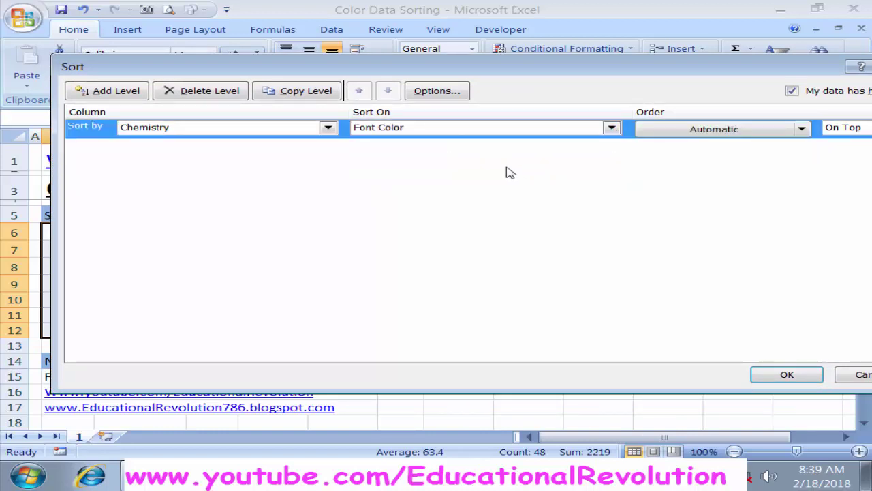
pyautogui.moveTo(701, 64); pyautogui.dragTo(630, 60)
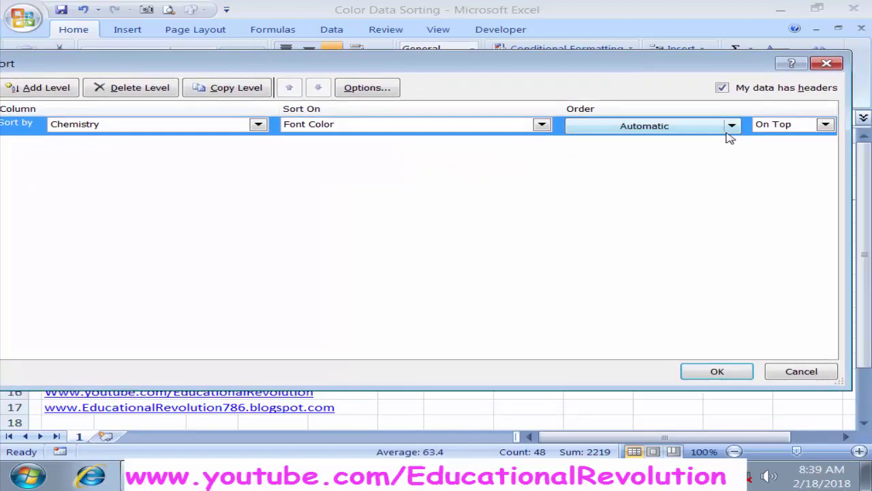
pyautogui.click(732, 126)
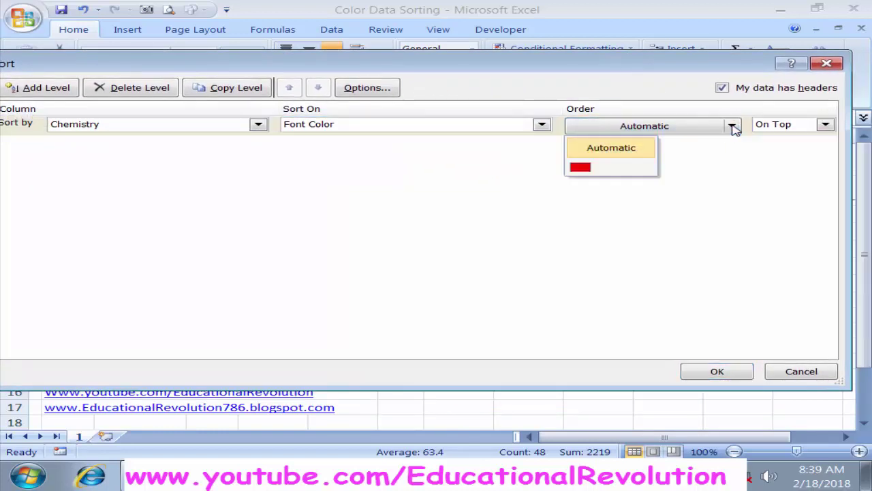
pyautogui.click(585, 169)
pyautogui.click(723, 374)
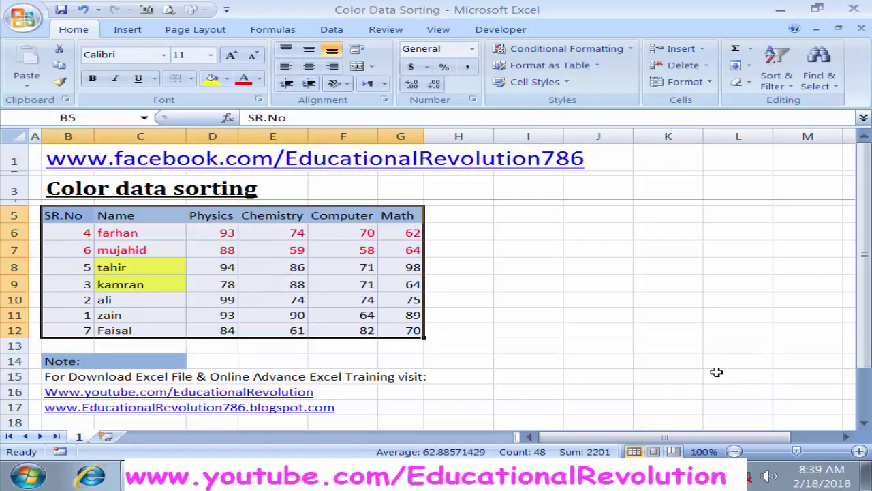
pyautogui.click(634, 349)
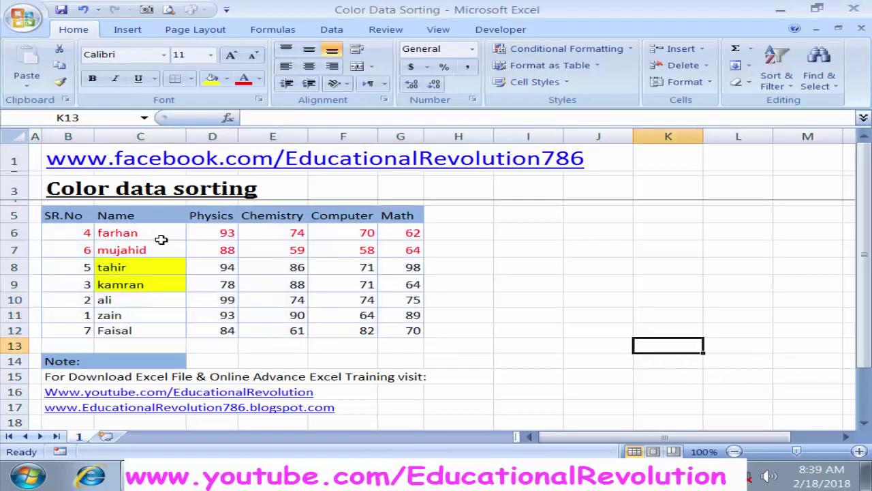